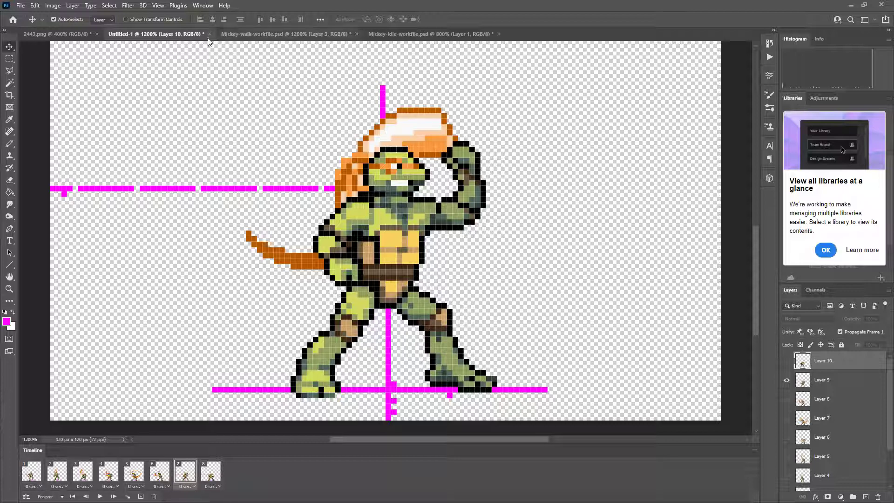
Step: Switch to Mickey-walk-workfile.psd, outline its upper horizontal guide and its vertical guide with marquee selections, and clear each selection
left_click(286, 34)
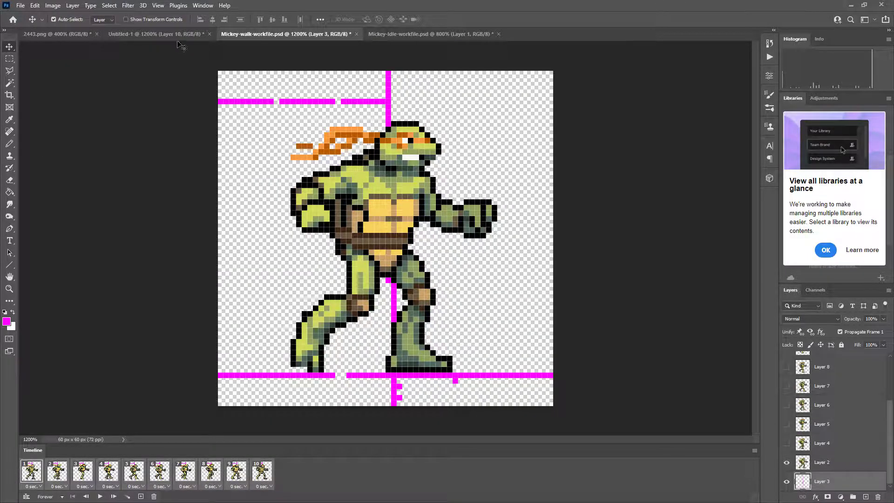
left_click(10, 59)
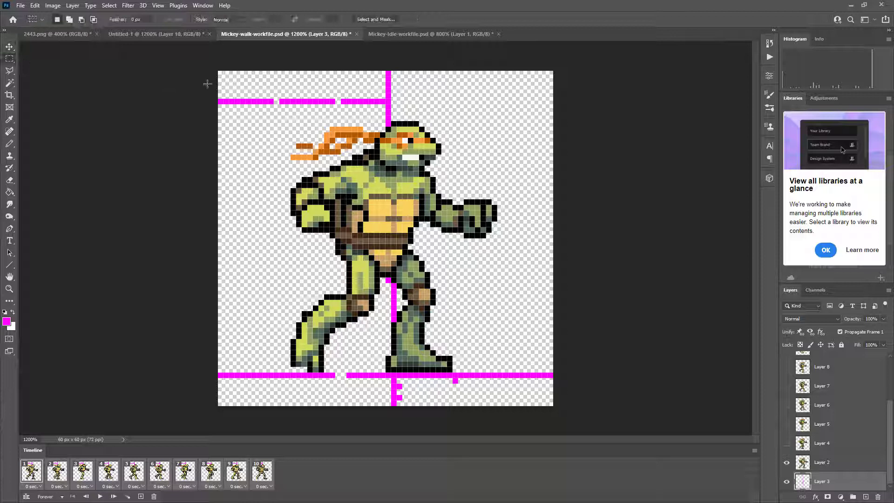
left_click_drag(207, 83, 386, 108)
key("ctrl+d")
left_click_drag(377, 65, 414, 408)
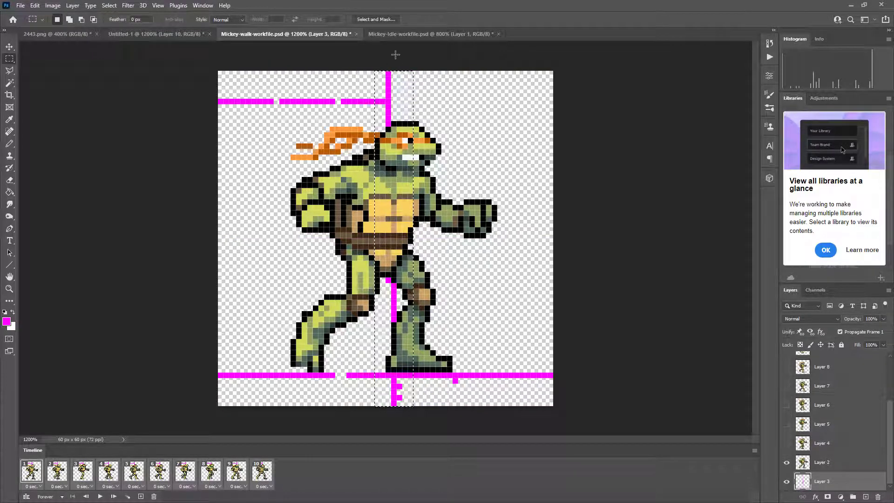
key("ctrl+d")
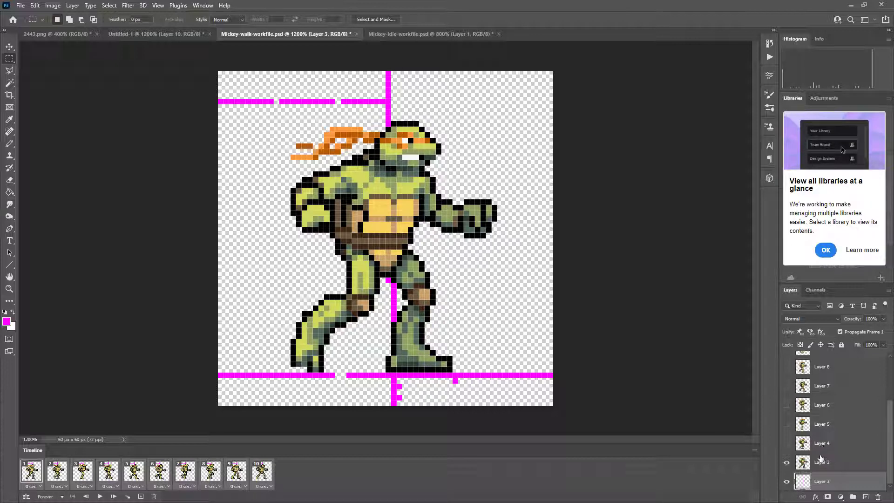
Step: Switch to Mickey-Idle-workfile.psd and examine the vertical guide above the turtle's head at 1600% zoom with the Rectangular Marquee tool
scroll(820, 459, "up", 3)
left_click(443, 35)
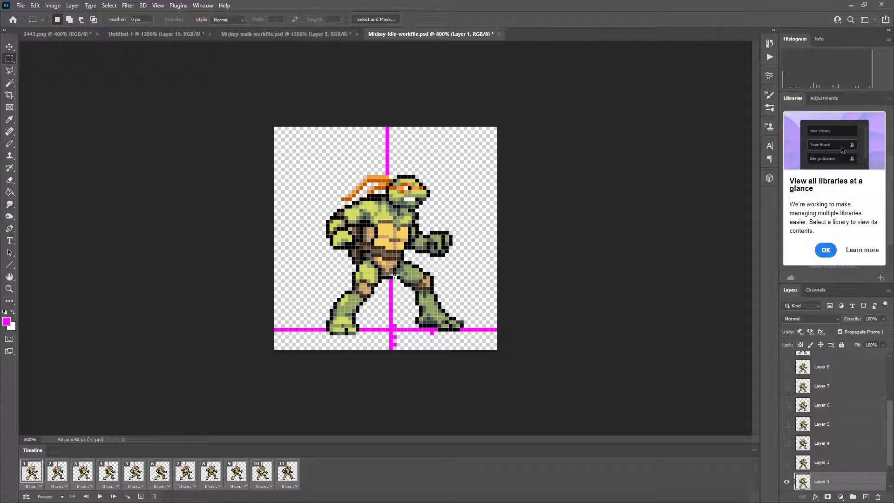
key("z")
left_click(386, 182)
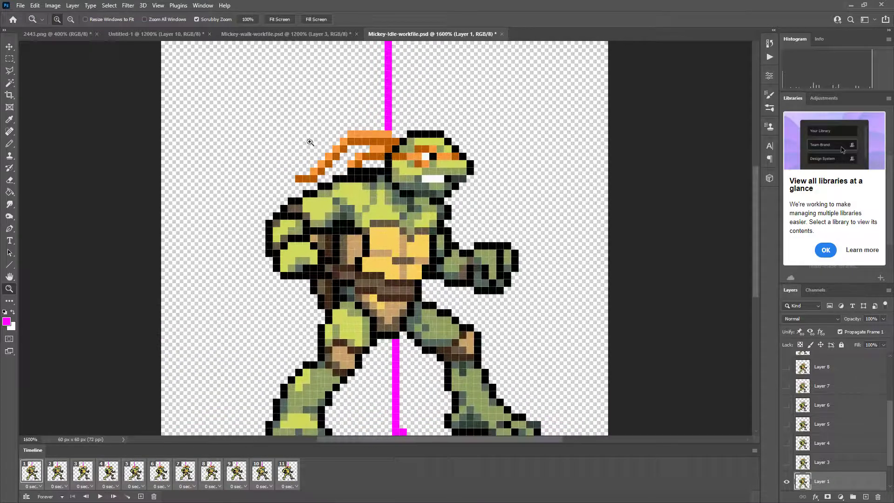
left_click(14, 59)
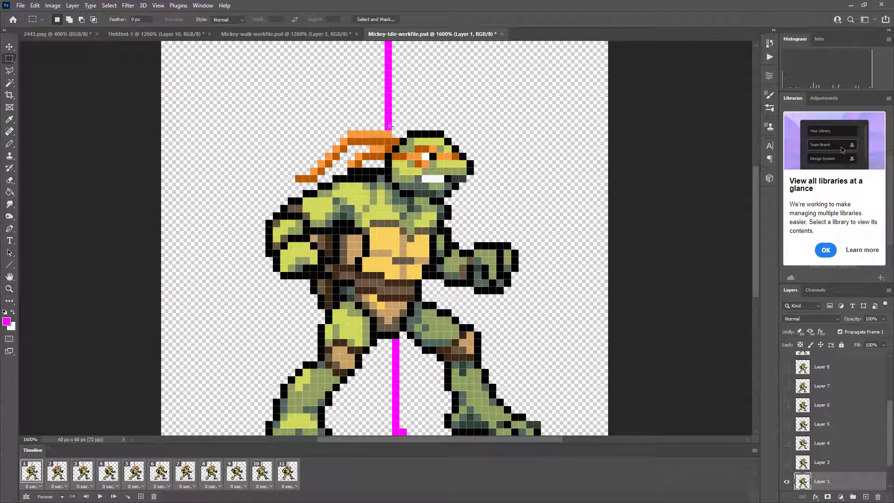
left_click_drag(389, 126, 408, 131)
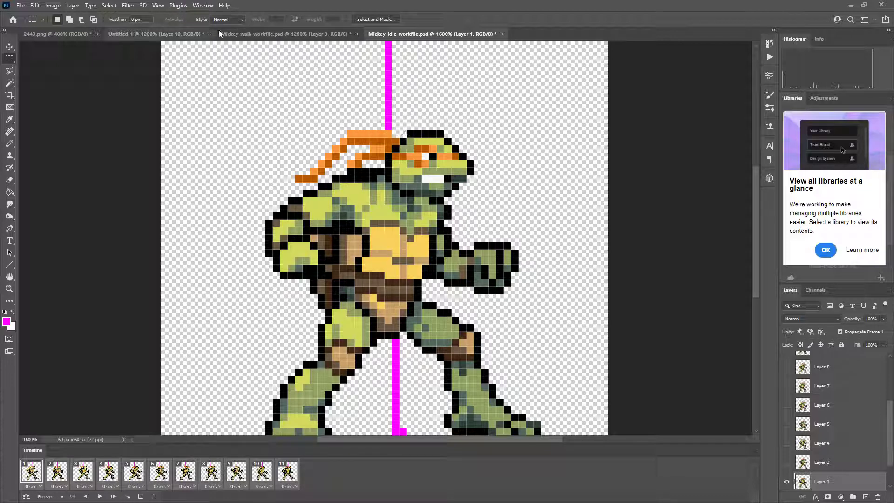
Step: Play the walk animation in Mickey-walk-workfile.psd against its guides and stop playback
left_click(279, 35)
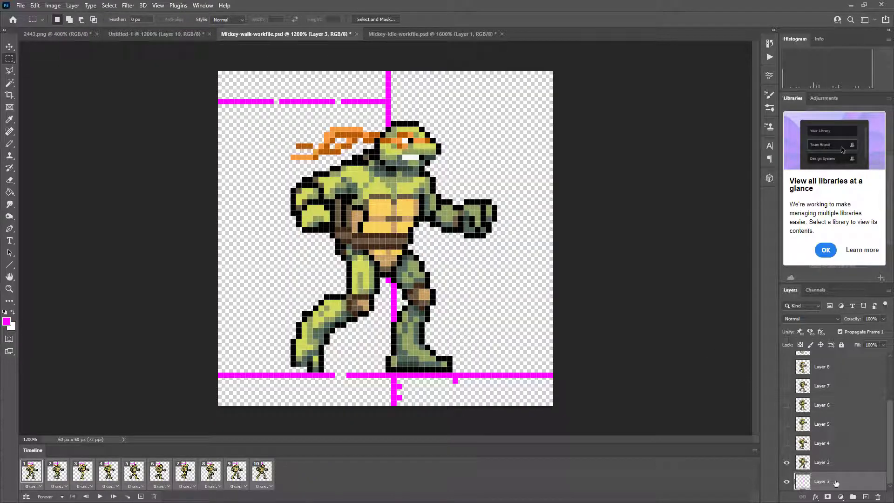
left_click(100, 497)
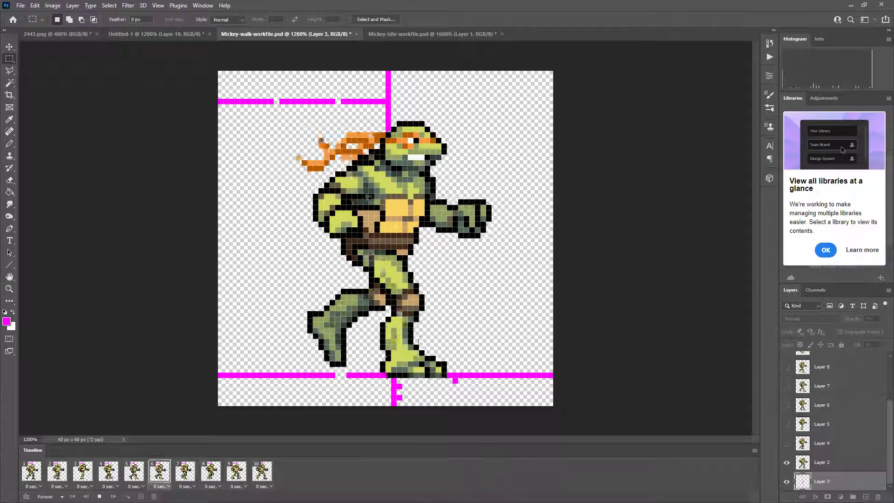
left_click(99, 497)
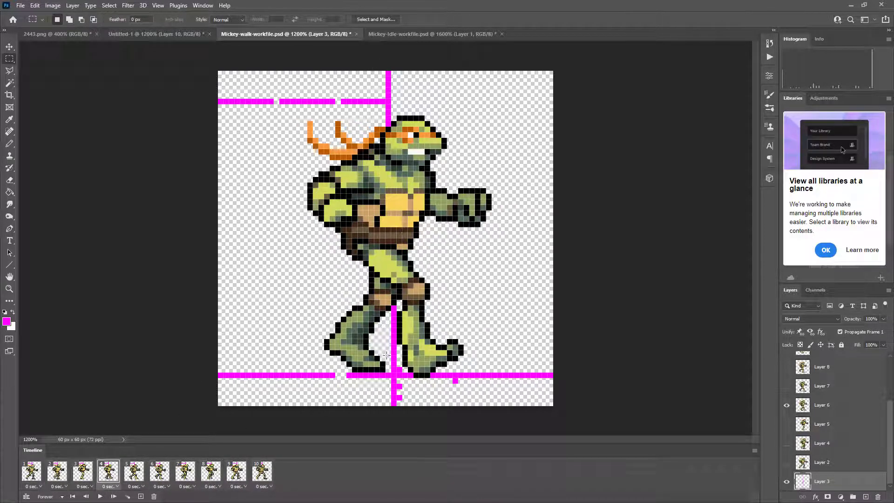
Step: Look at the idle and walk files again and return to the Untitled-1 document
left_click(397, 34)
left_click(279, 34)
left_click(200, 33)
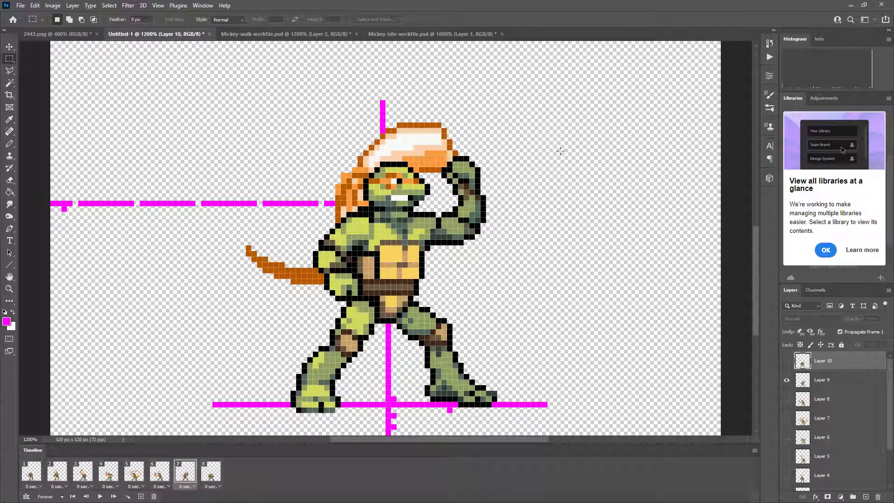
scroll(211, 67, "up", 2)
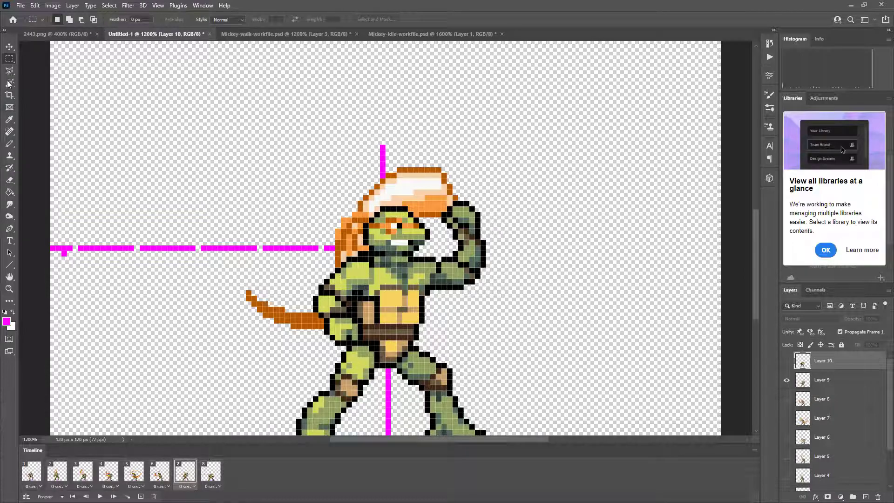
left_click(9, 97)
left_click(74, 20)
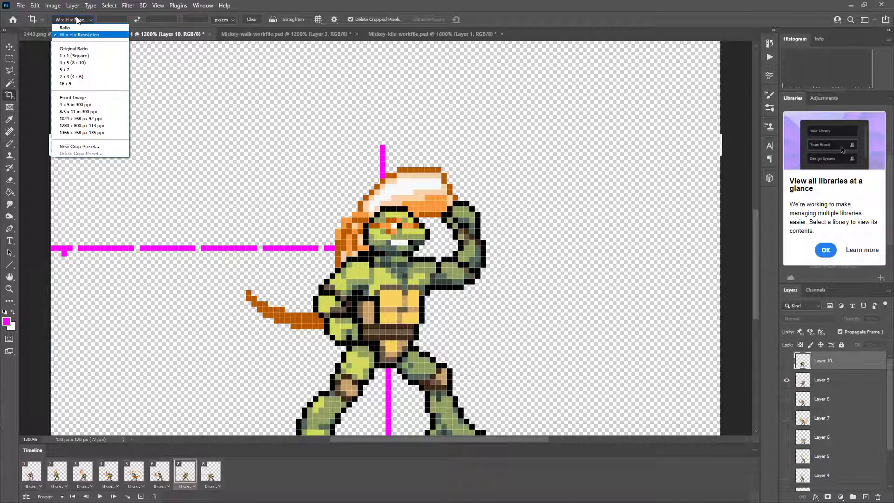
left_click(80, 19)
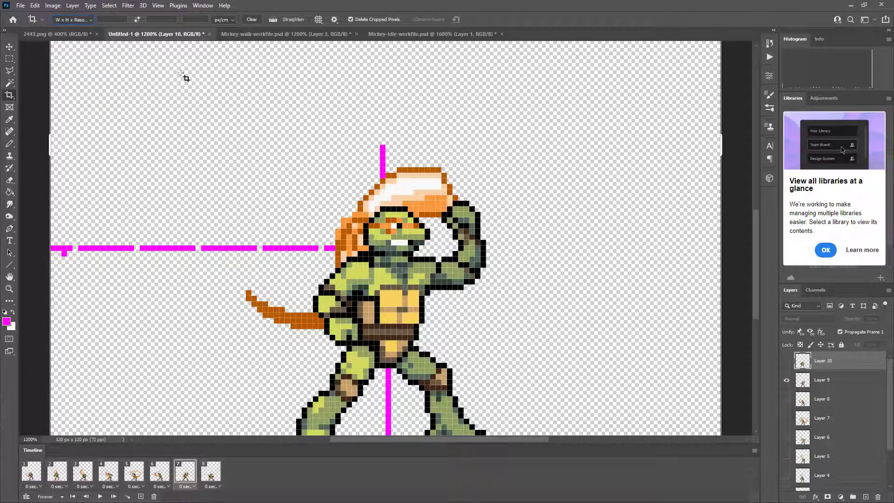
left_click(172, 105)
Step: Show the full Untitled-1 canvas at 600%, outline it entirely with a rectangular marquee, and clear the selection
left_click(10, 58)
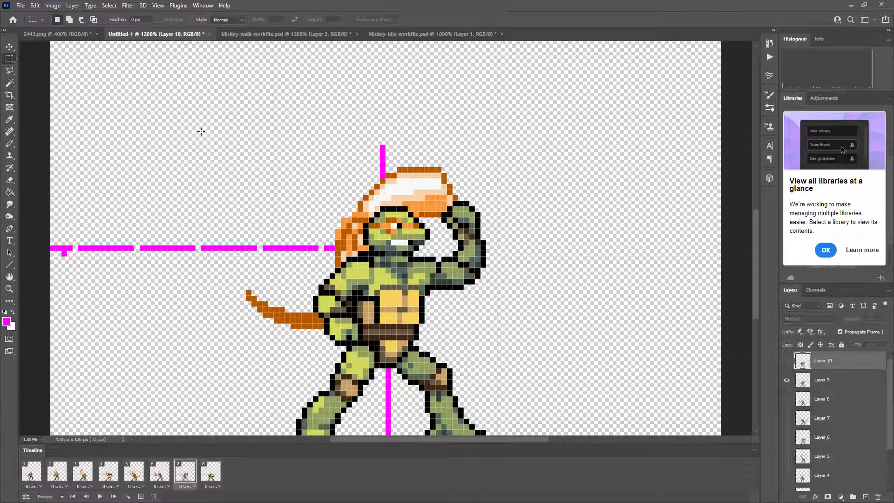
key("z")
left_click(201, 131, "alt")
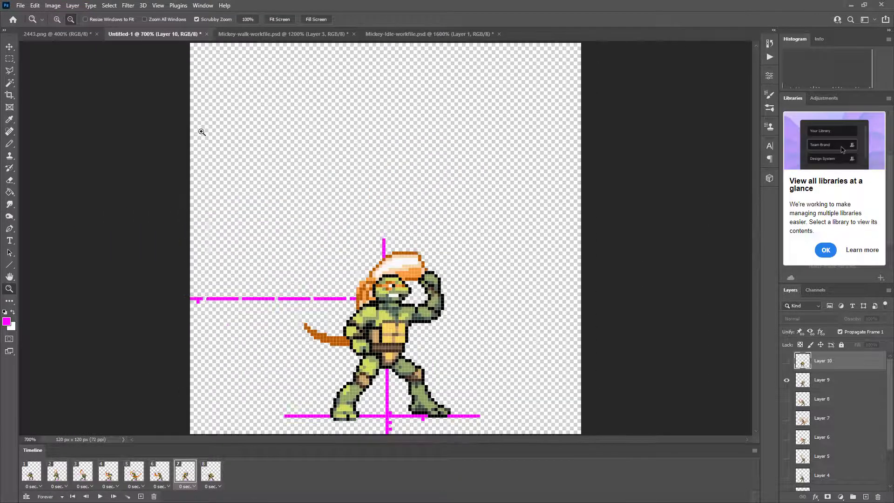
left_click(201, 132, "alt")
left_click(10, 58)
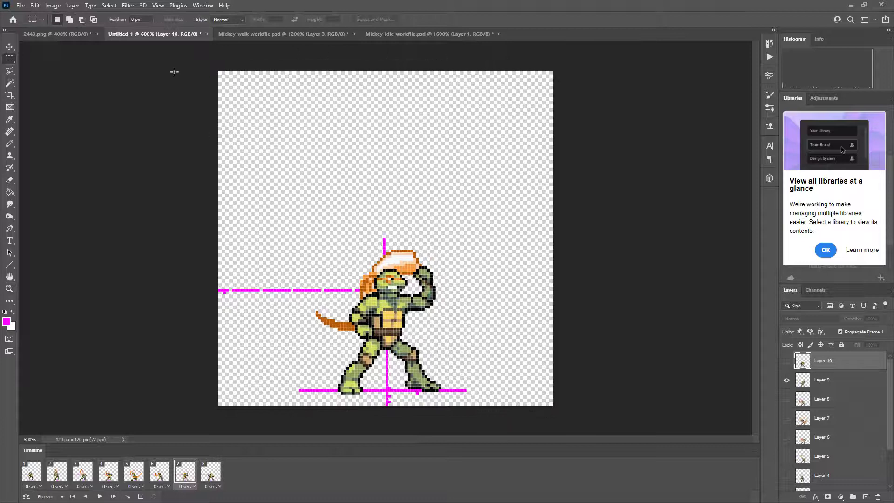
left_click_drag(174, 70, 665, 457)
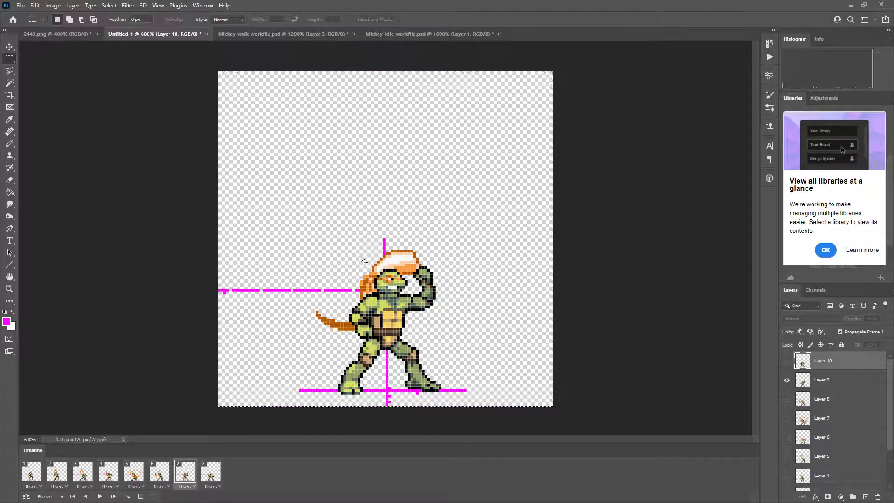
left_click_drag(219, 66, 657, 408)
left_click(654, 315)
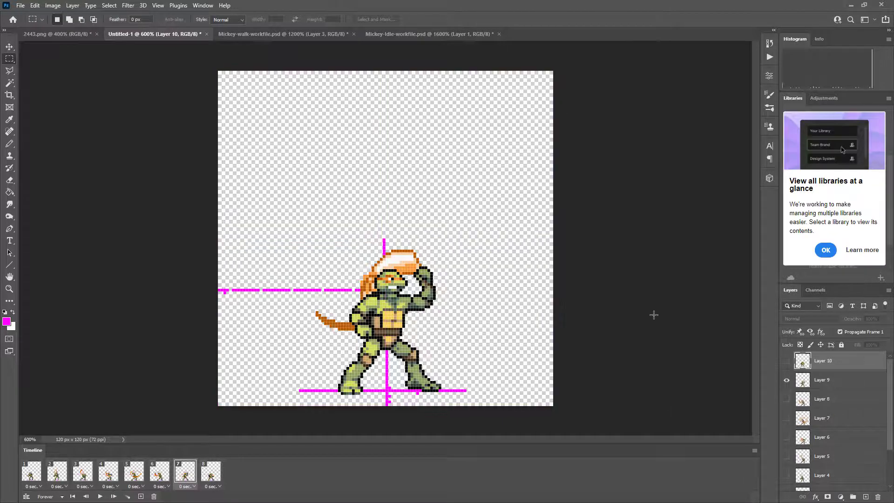
Step: Compare the turtle's placement and guide lines in Untitled-1 with those in the walk and idle work files
key("z")
left_click(389, 297)
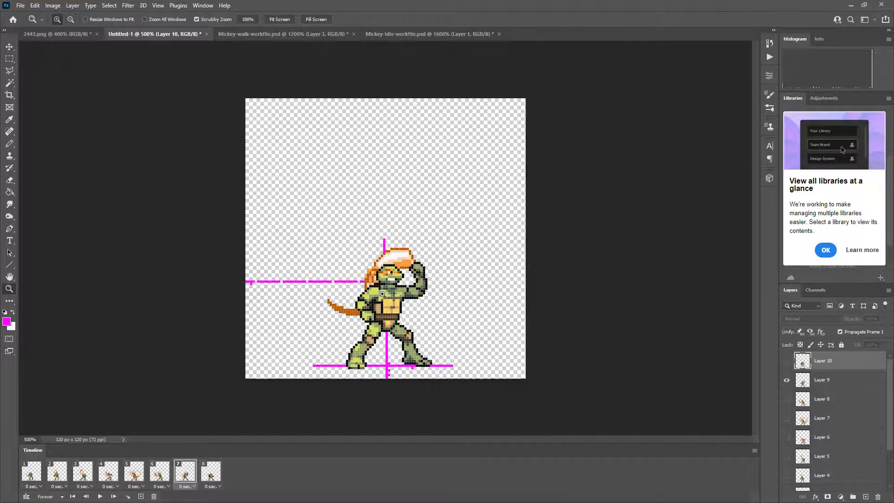
left_click(389, 296)
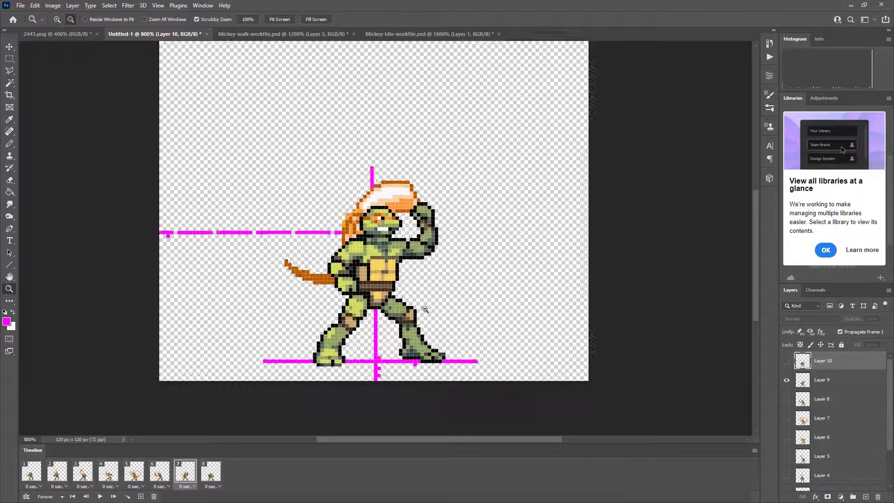
left_click(424, 308, "alt")
left_click(247, 33)
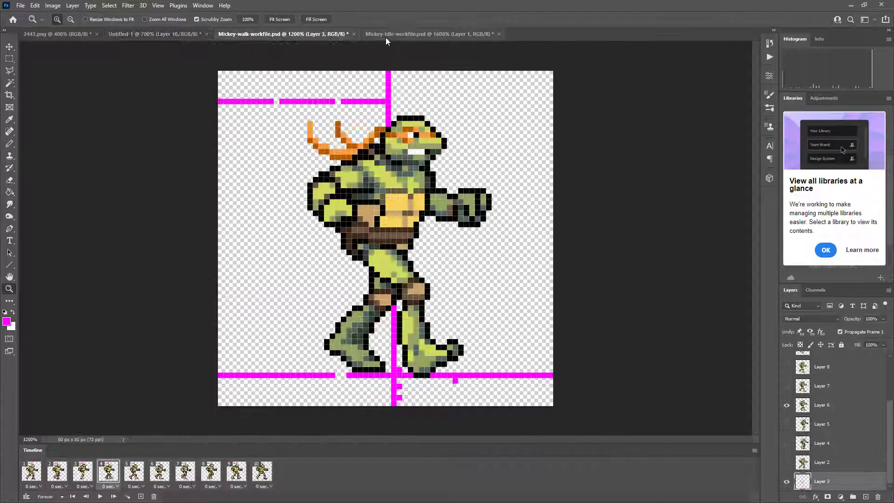
left_click(386, 34)
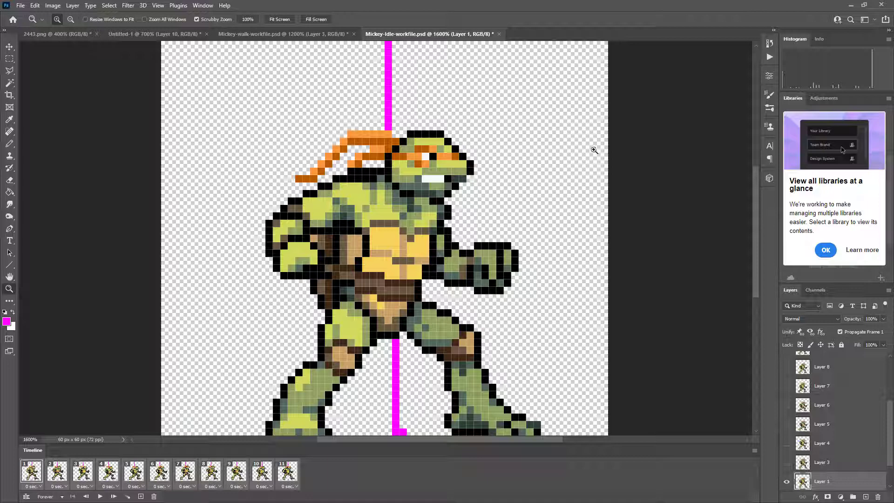
left_click(247, 33)
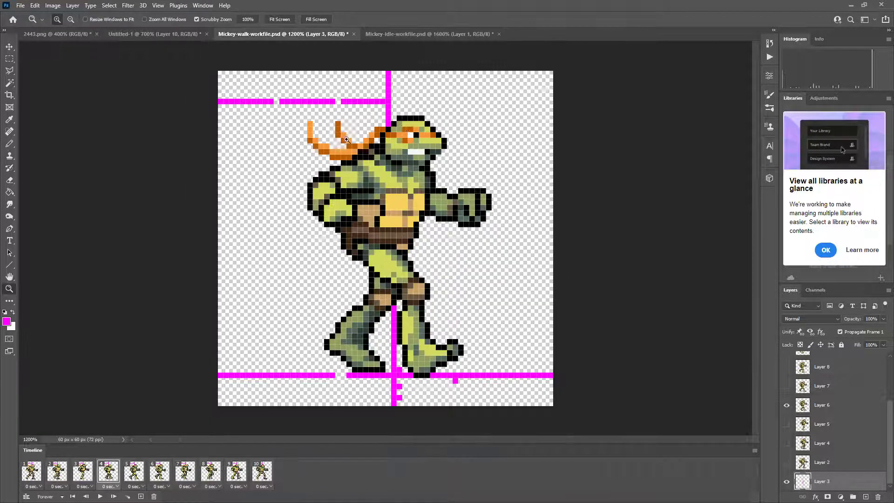
Step: Trace the vertical guide in the walk file and marquee-select the upper horizontal guide from the canvas edge to the vertical guide
left_click(13, 59)
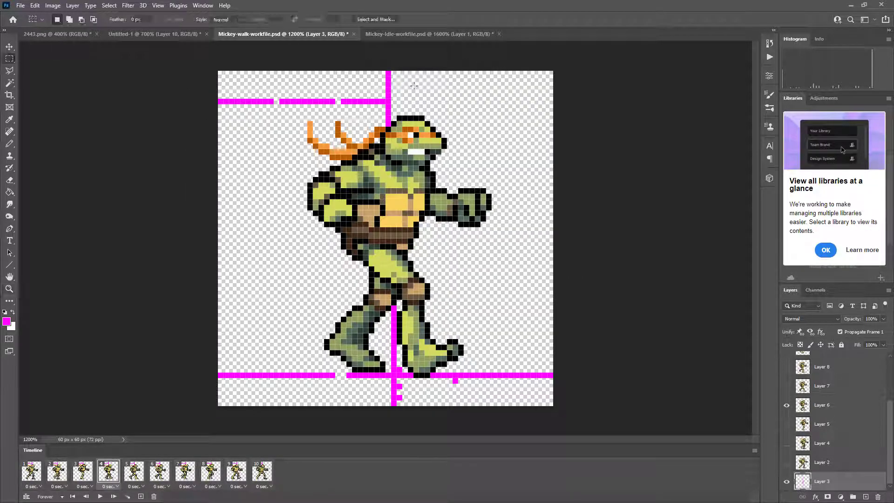
left_click_drag(388, 73, 387, 292)
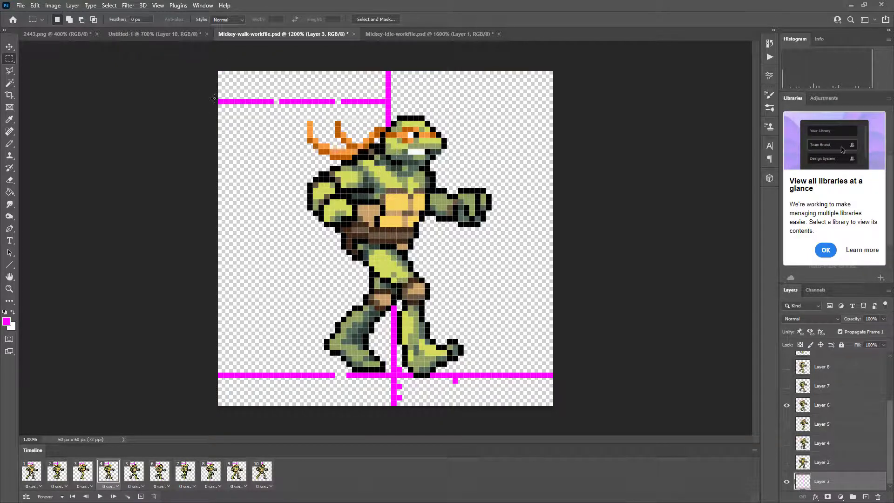
left_click_drag(214, 98, 389, 106)
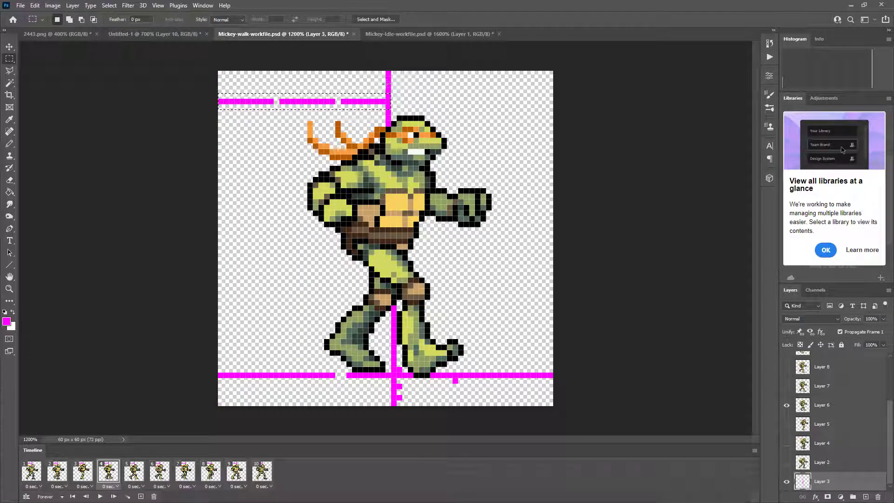
left_click_drag(216, 94, 386, 110)
Step: In Untitled-1, marquee-select a thin horizontal strip from the canvas edge to the upper end of the vertical guide
left_click(167, 38)
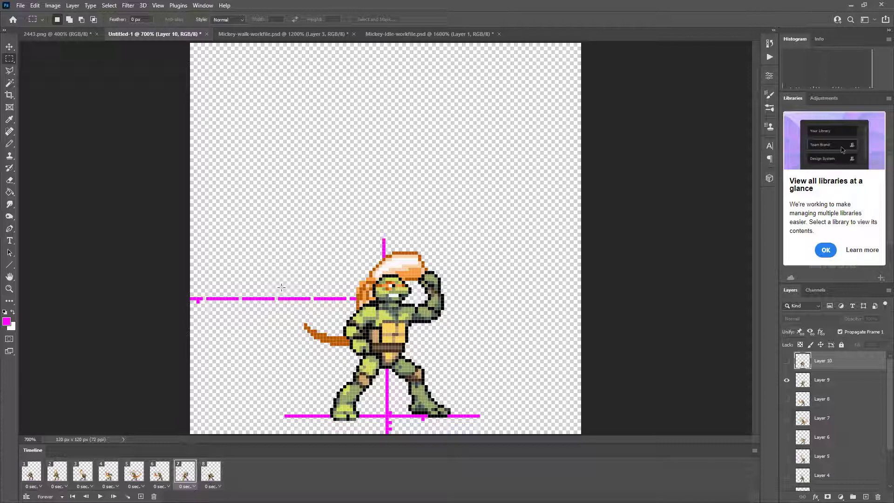
key("z")
left_click(377, 251)
left_click(377, 251)
left_click(377, 251)
scroll(377, 251, "down", 4)
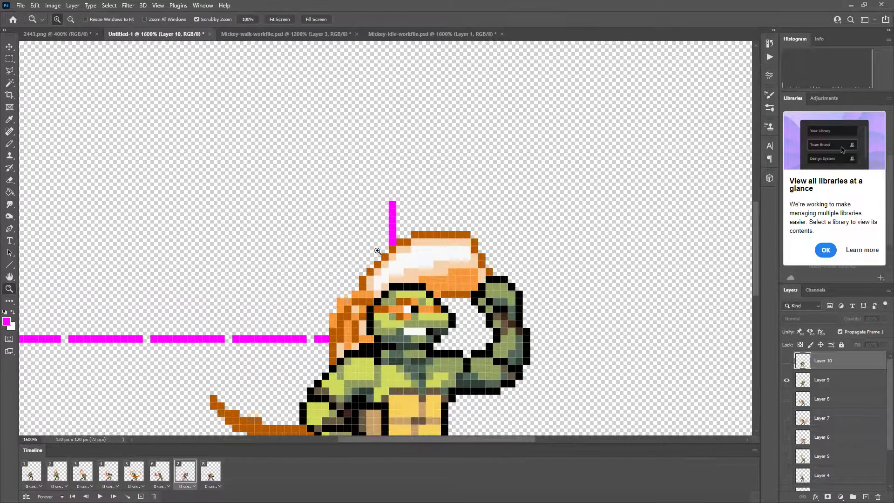
left_click(312, 300, "alt")
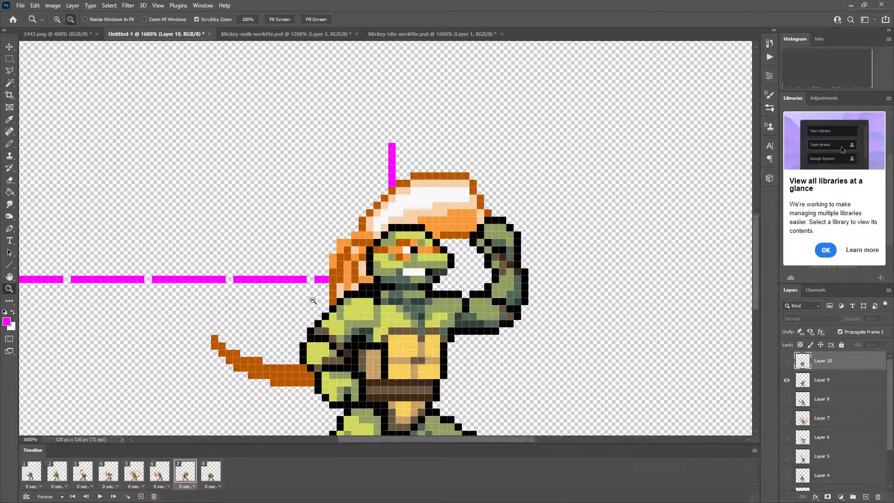
left_click(14, 60)
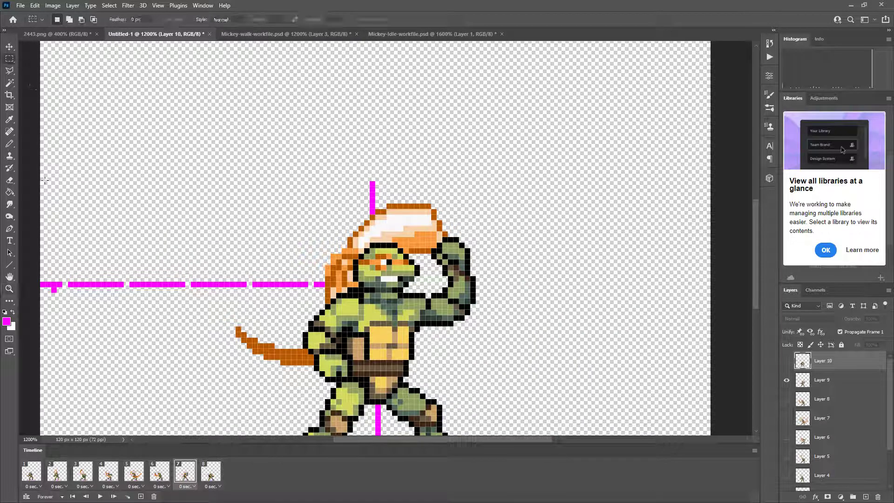
left_click_drag(45, 180, 371, 183)
scroll(279, 326, "down", 2)
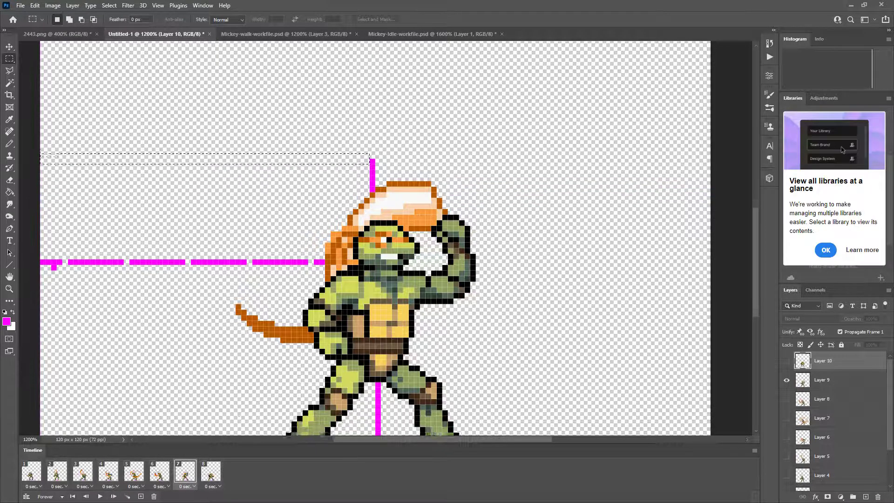
Step: Display the first animation frame and clear the strip-shaped marquee selection
left_click(31, 471)
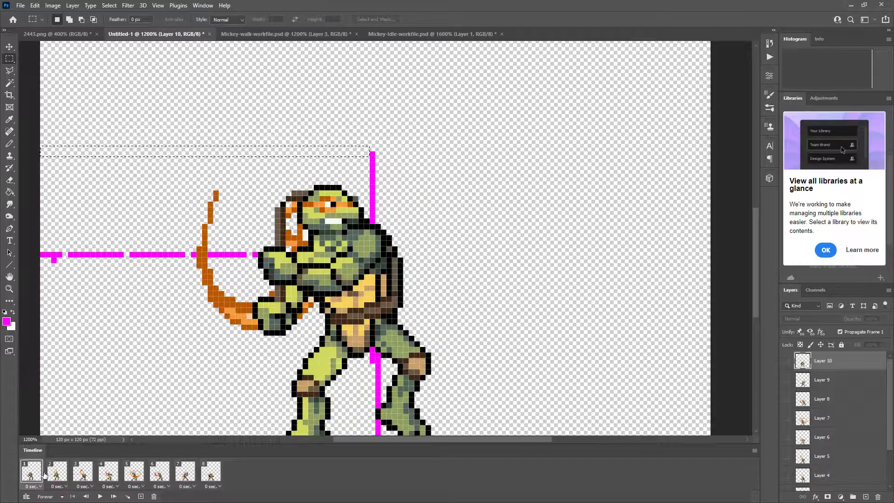
scroll(843, 471, "down", 3)
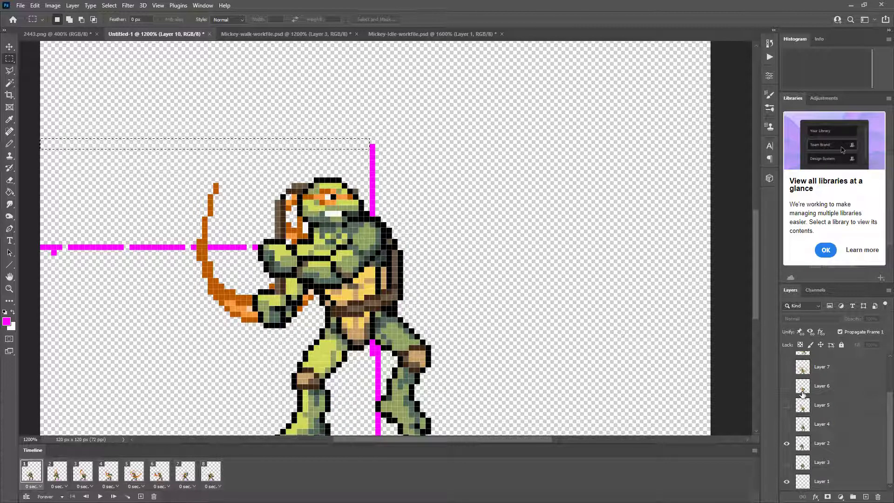
scroll(803, 396, "up", 3)
scroll(191, 310, "down", 1)
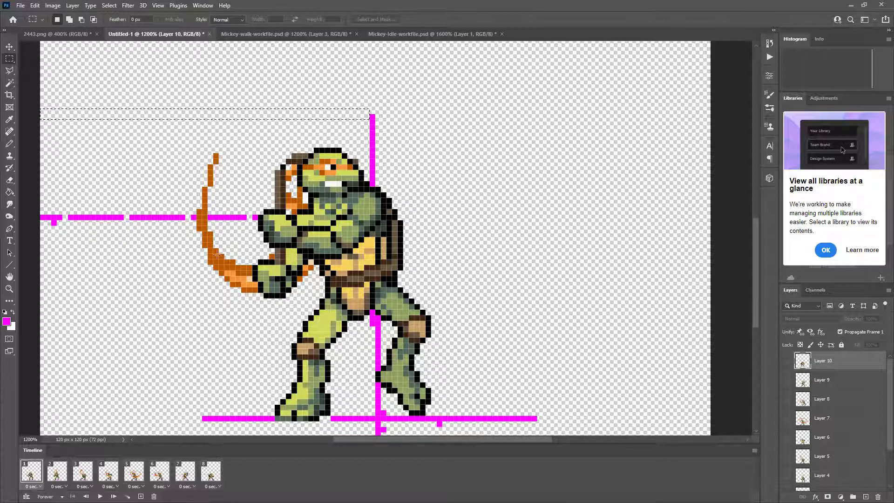
left_click(174, 94)
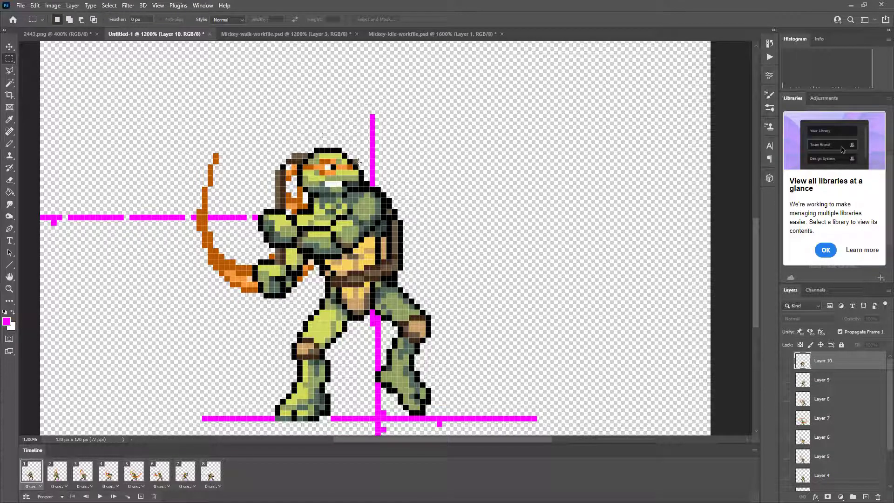
Step: Nudge the turtle sprite one pixel to the right in frames 1 and 2 with the Move tool
left_click(9, 47)
left_click(351, 187)
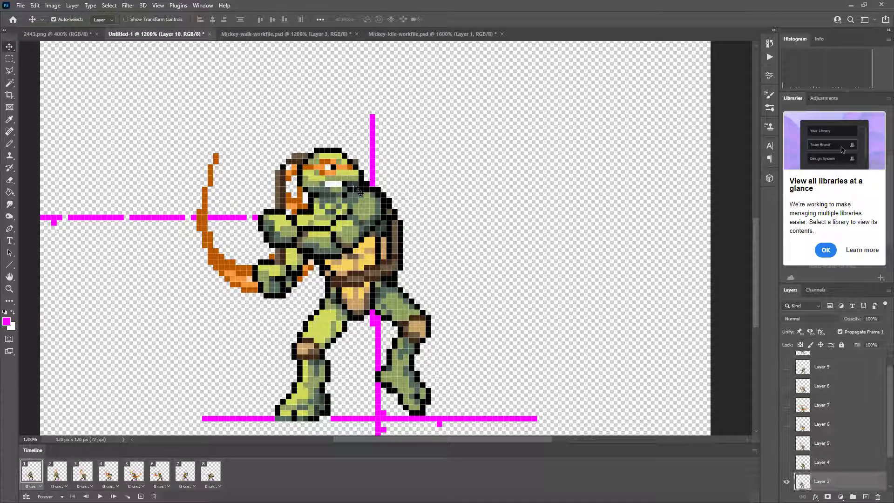
key("Right")
left_click(64, 471)
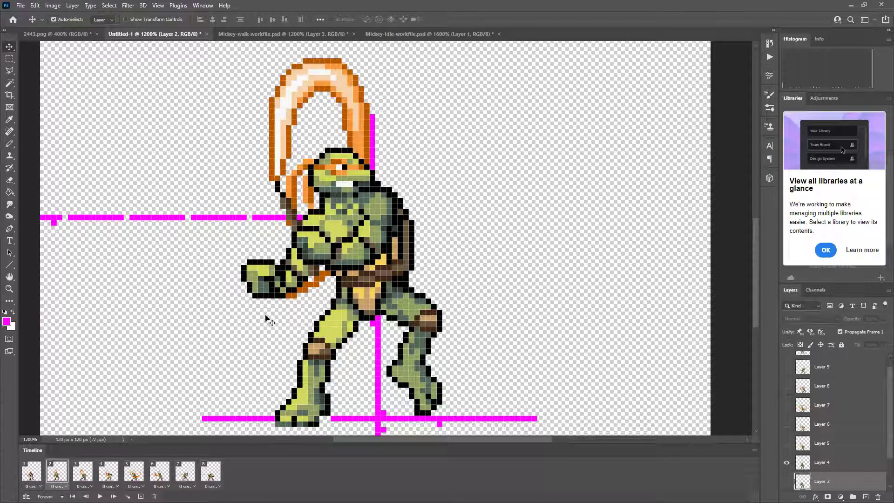
left_click(376, 255)
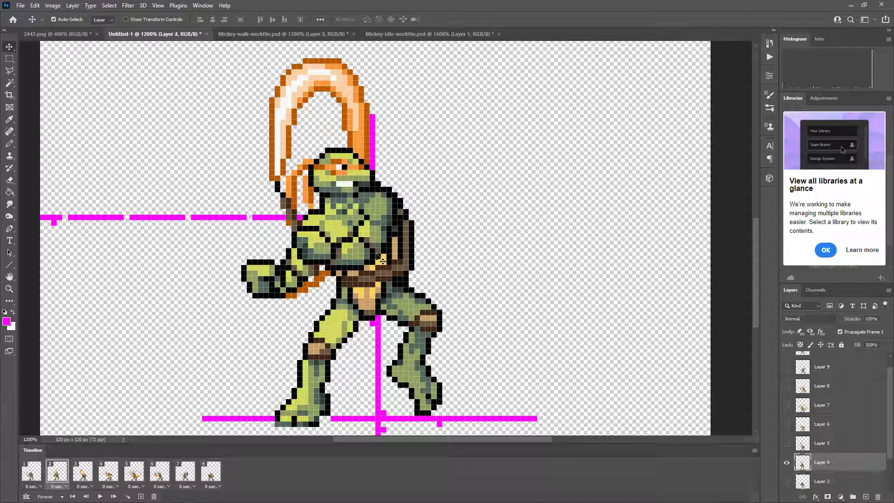
key("Right")
Step: Nudge the turtle sprite one pixel to the right in each of frames 3 to 6
left_click(80, 475)
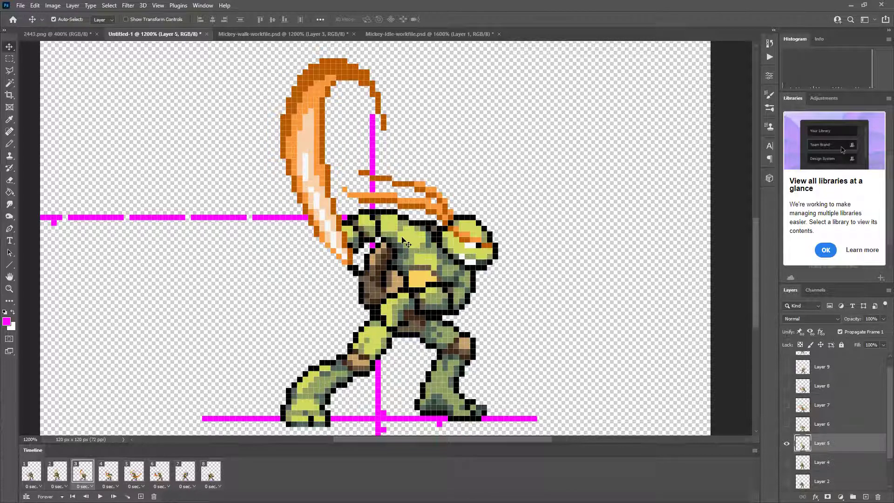
key("Right")
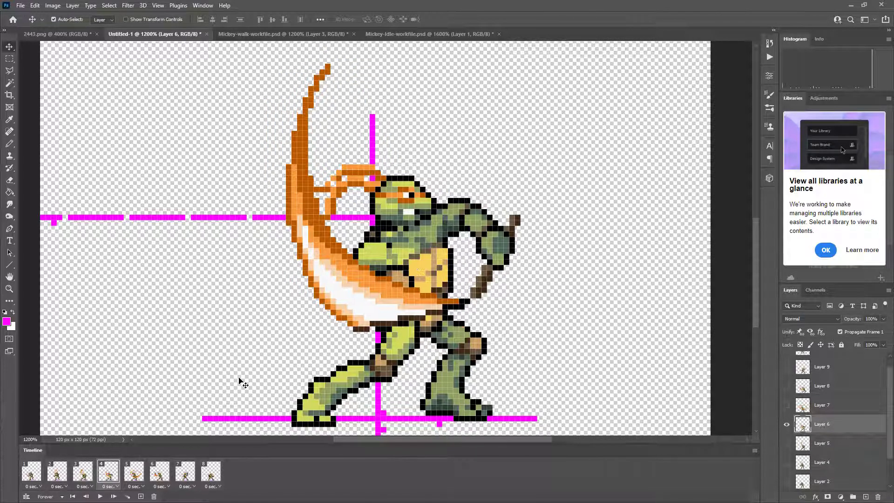
key("Right")
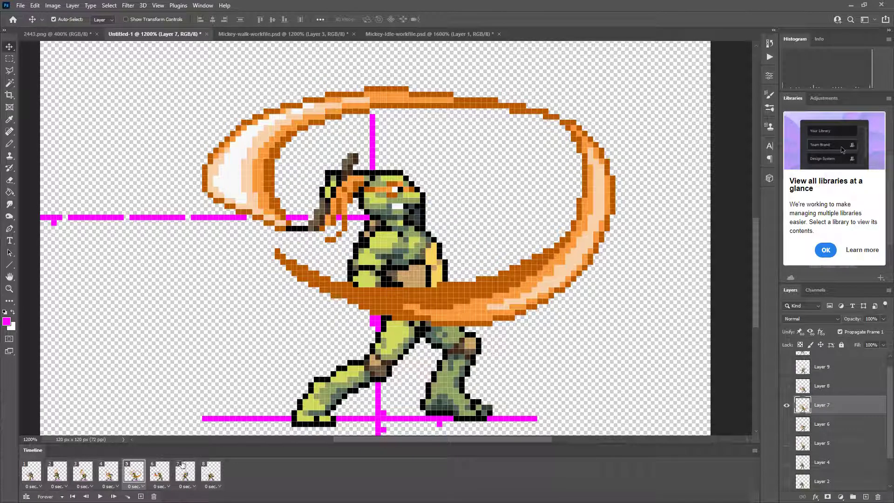
key("Right")
Step: Nudge the turtle sprite one pixel to the right in frames 7 and 8
key("Right")
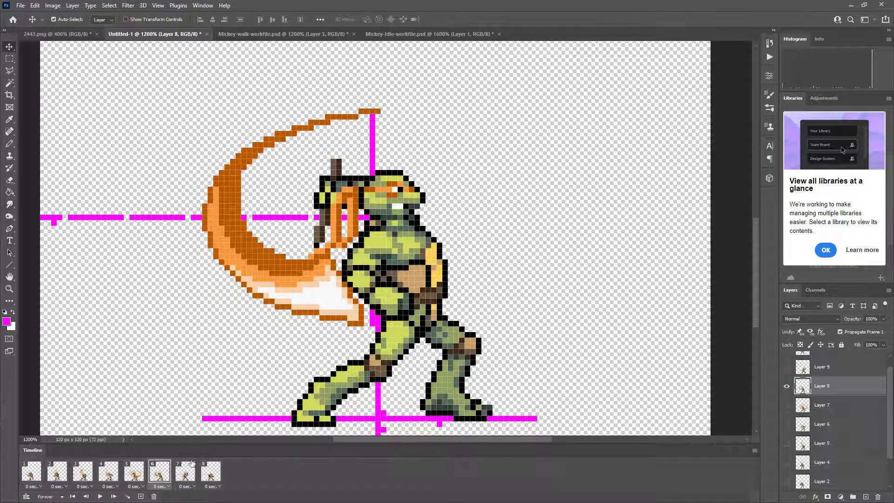
left_click(193, 462)
key("Right")
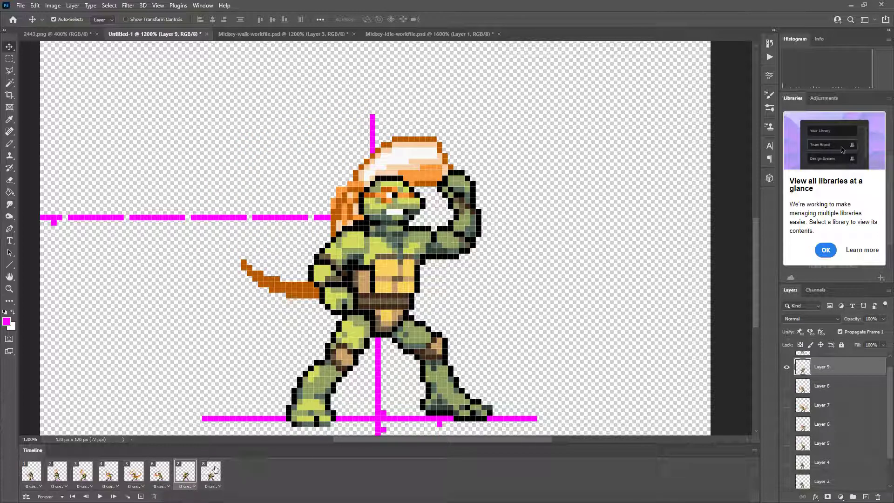
left_click(215, 469)
key("Right")
Step: Nudge the magenta guide lines on Layer 1 one pixel to the right in frame 8
scroll(756, 385, "down", 2)
scroll(845, 433, "down", 3)
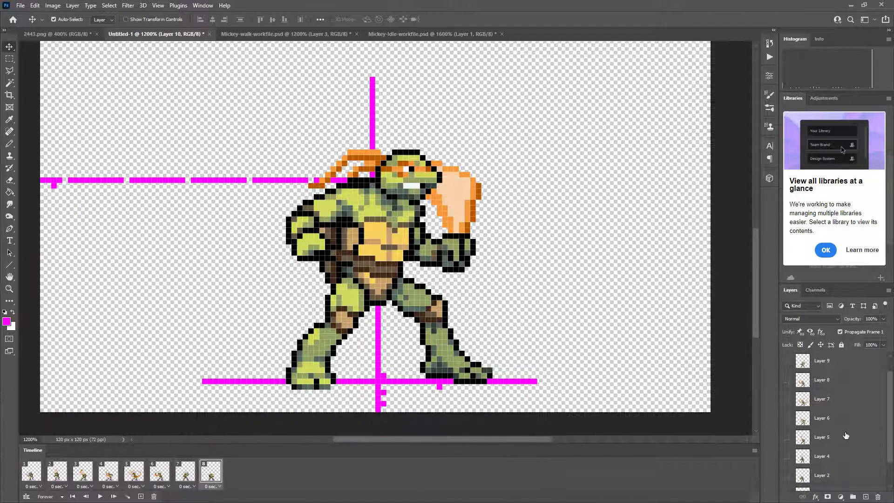
left_click(841, 481)
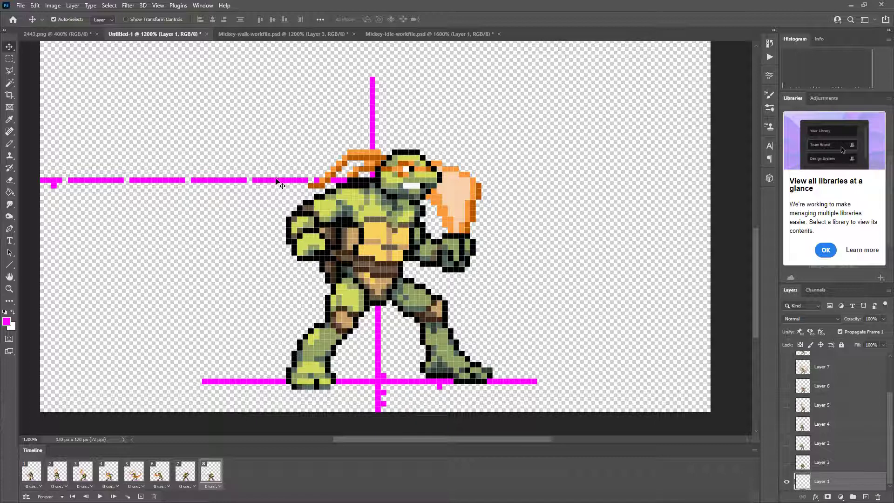
key("Right")
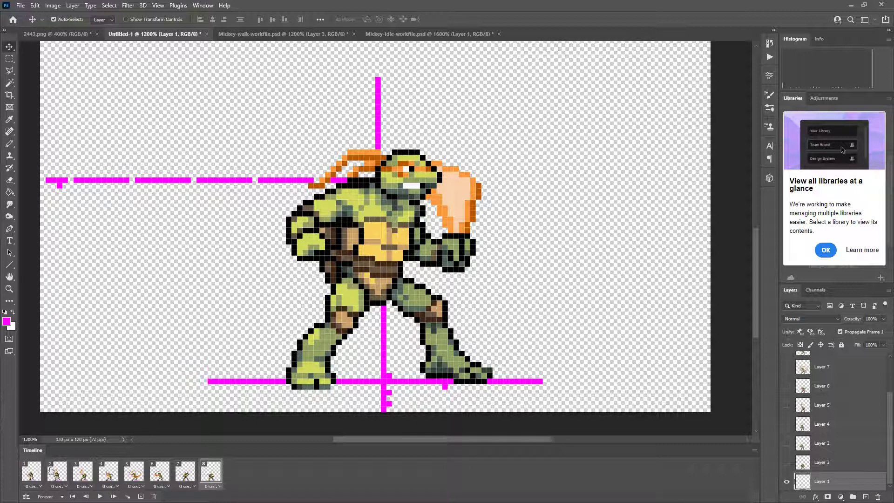
Step: Check the guides in frame 2, nudge Layer 1 one pixel to the right in frame 1, and deselect the layer
left_click(29, 474)
left_click(57, 472)
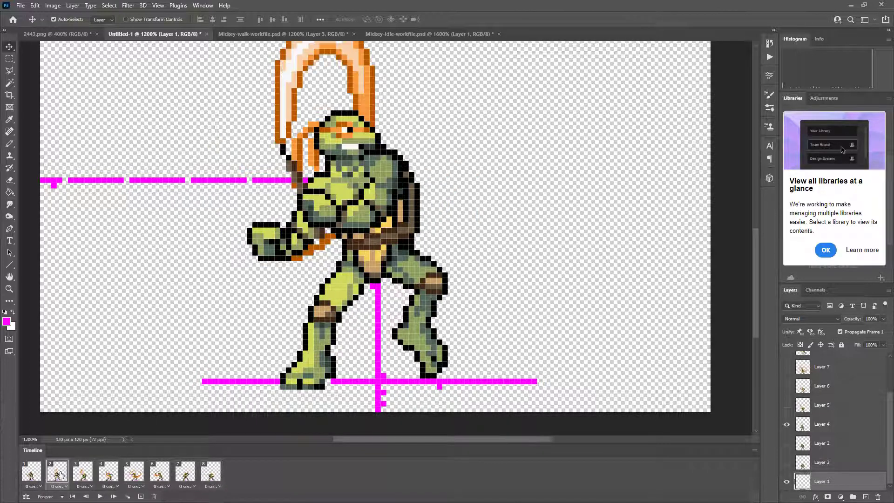
left_click(29, 474)
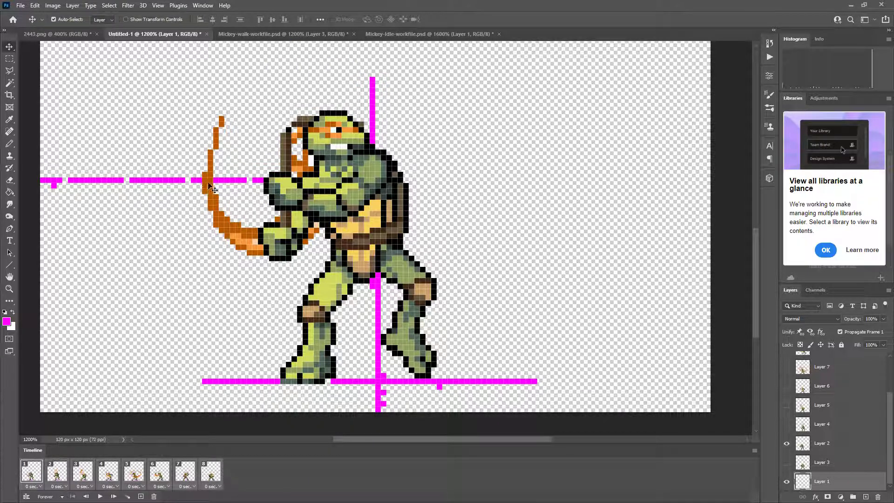
key("Right")
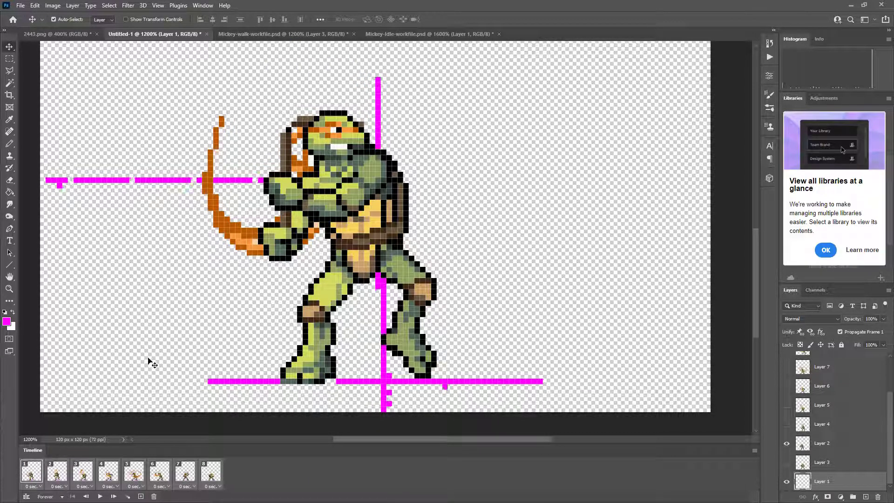
left_click(101, 206)
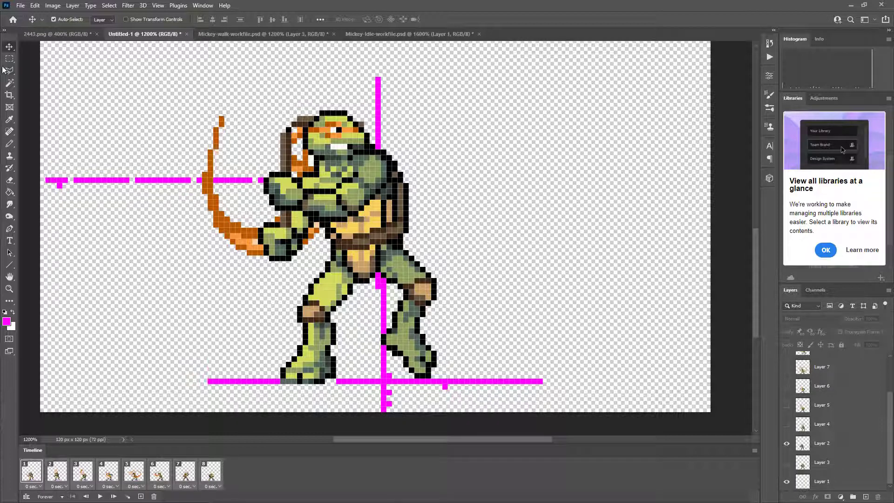
key("m")
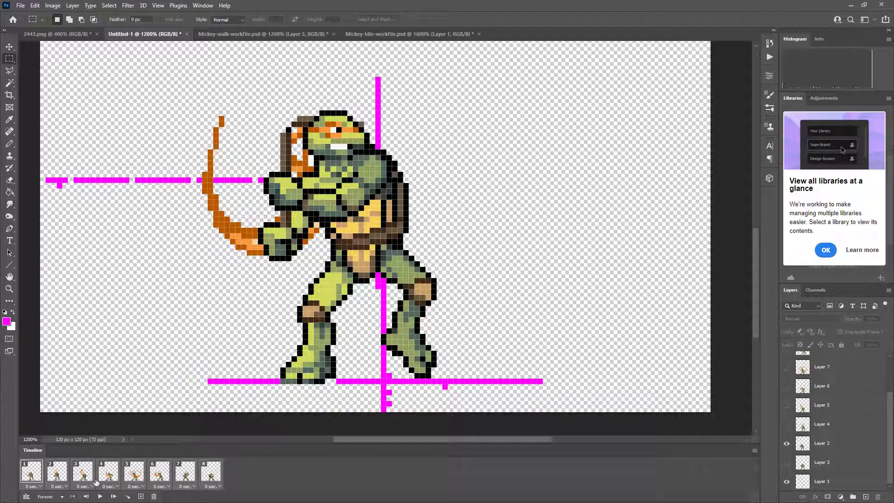
Step: Preview the animation with its guides, and hide the Layer 1 guides from the last frame
left_click(100, 496)
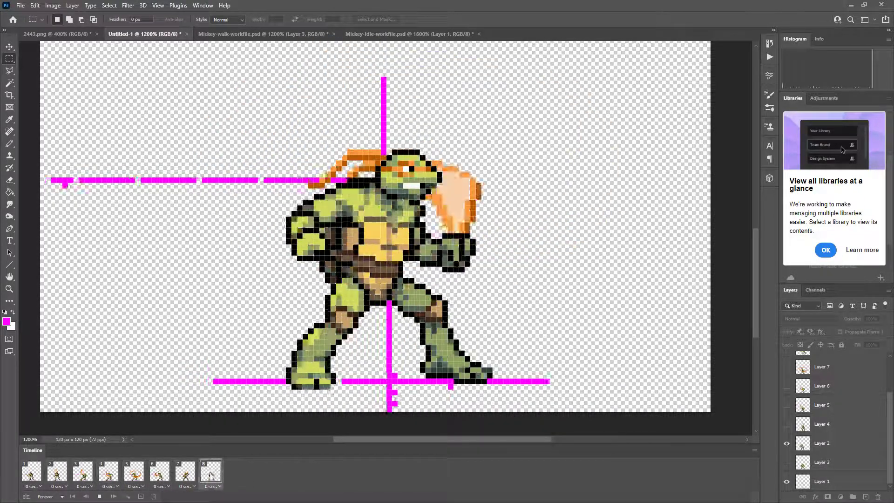
left_click(99, 497)
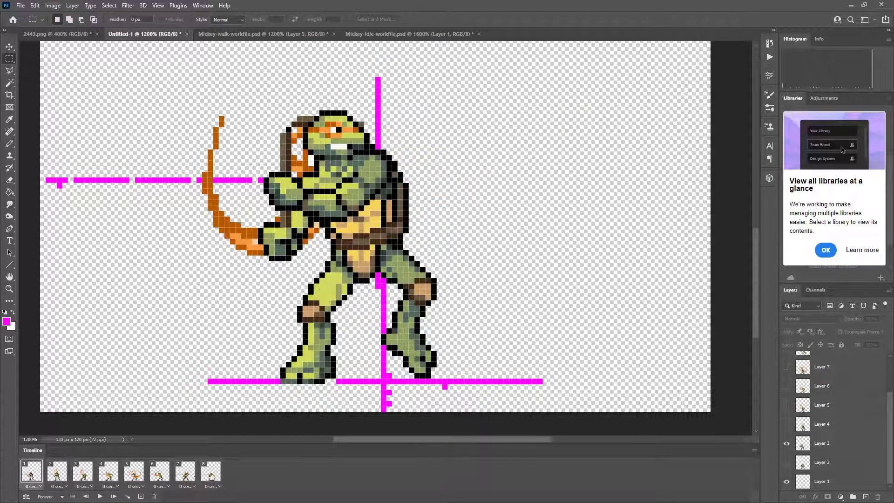
left_click(207, 472)
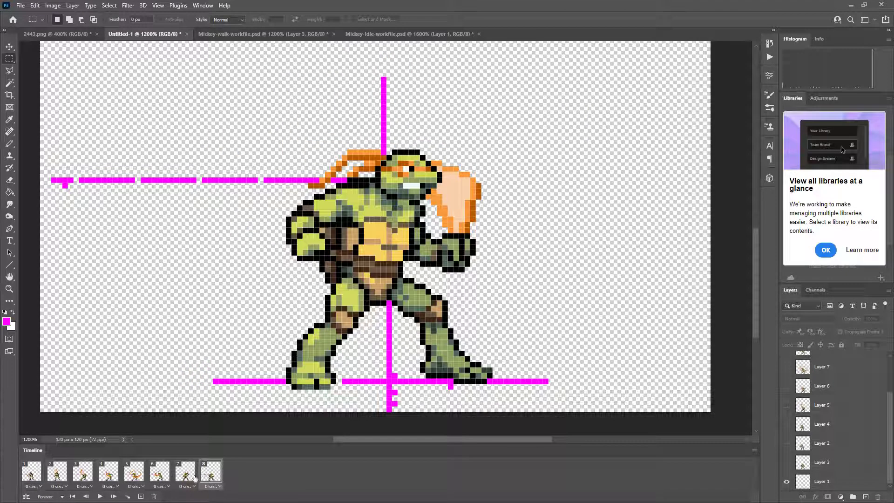
left_click(787, 482)
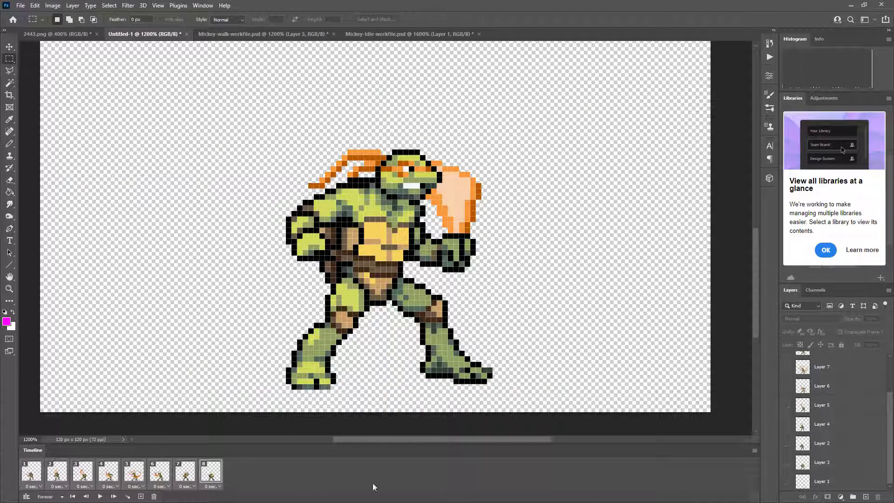
Step: Play back the turtle animation without the guide lines and stop it
left_click(102, 497)
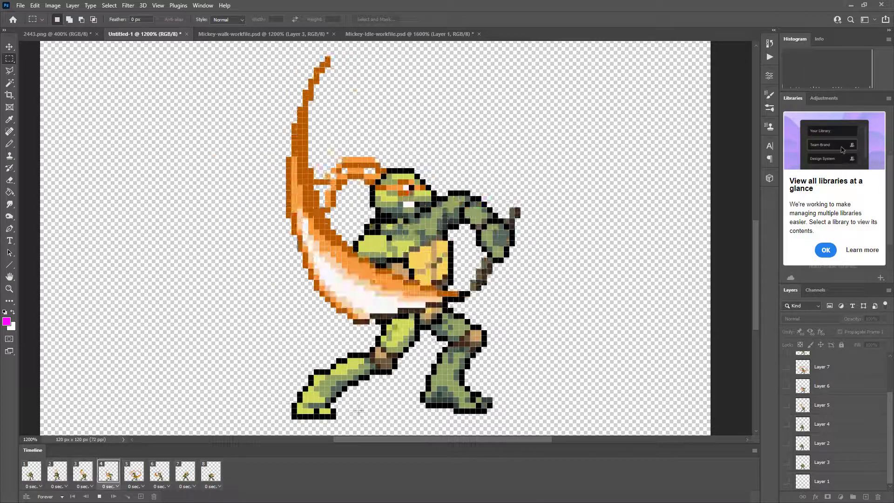
left_click(100, 496)
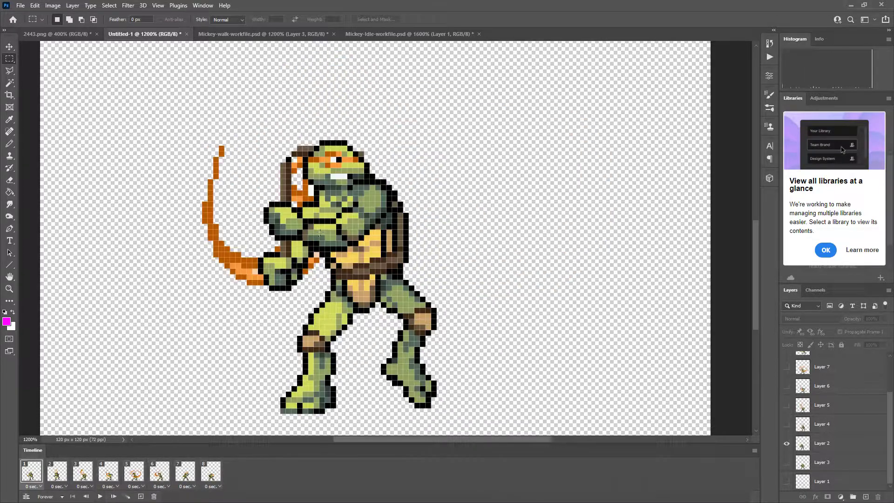
key("z")
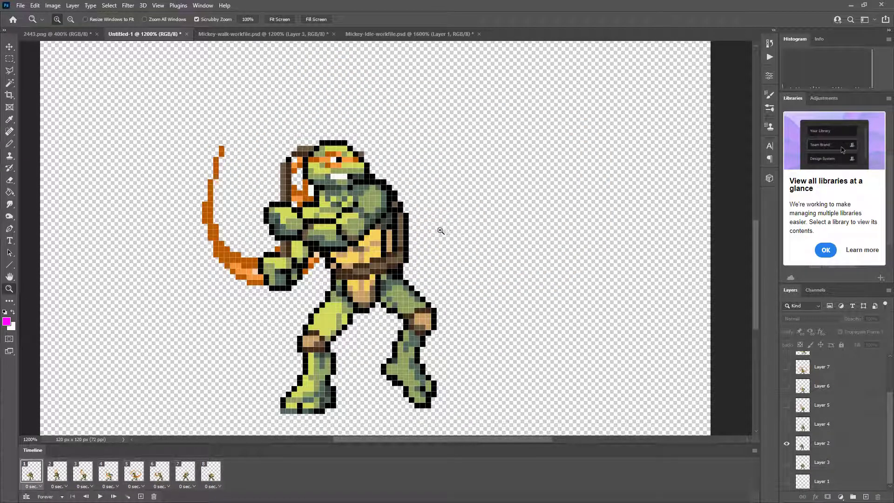